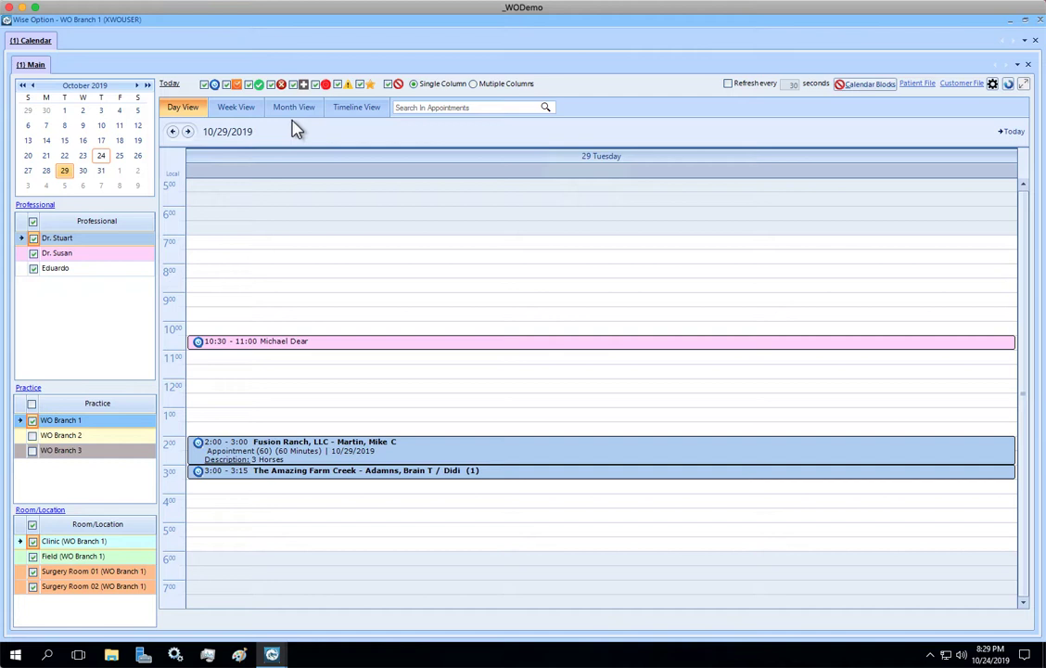
- Hide weekends in Week View, then show October 20 – November 9, 2019 as a month grid
left_click(239, 110)
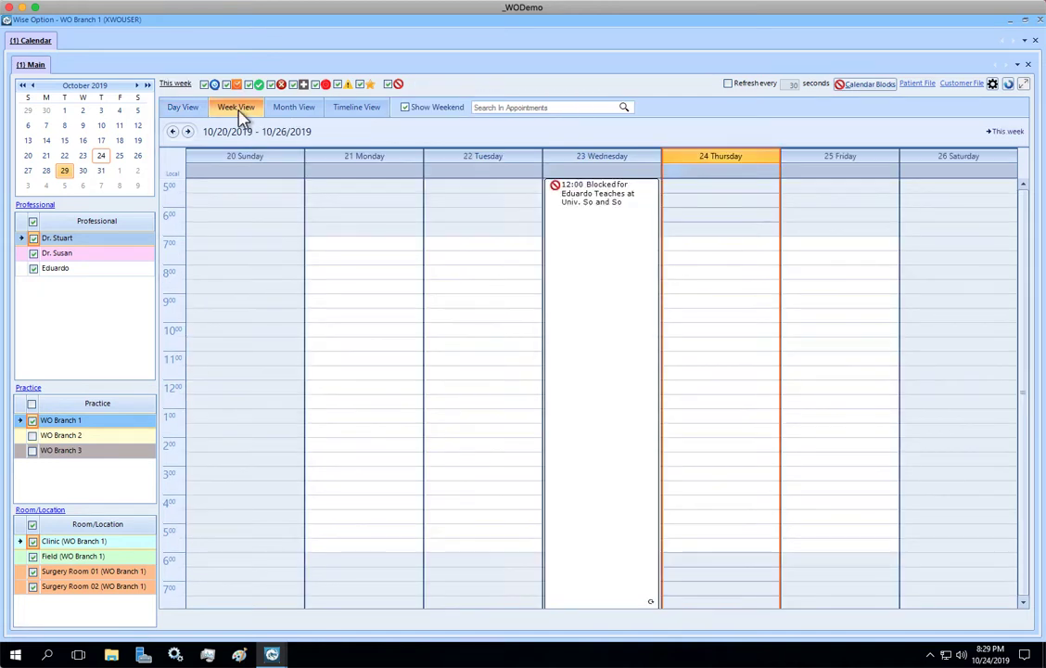
left_click(406, 107)
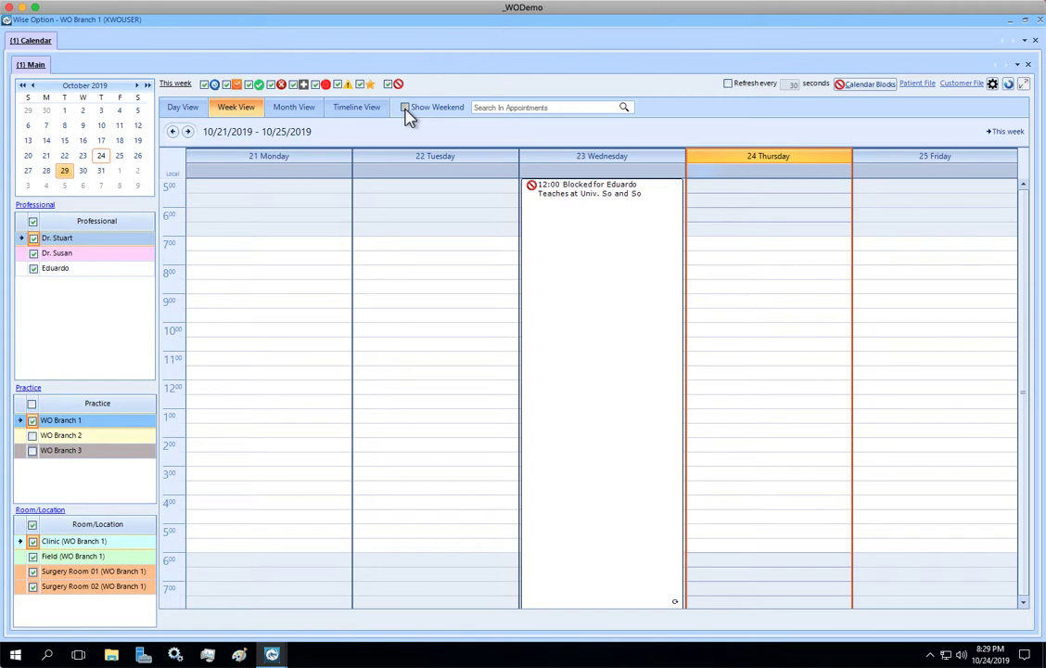
left_click(310, 112)
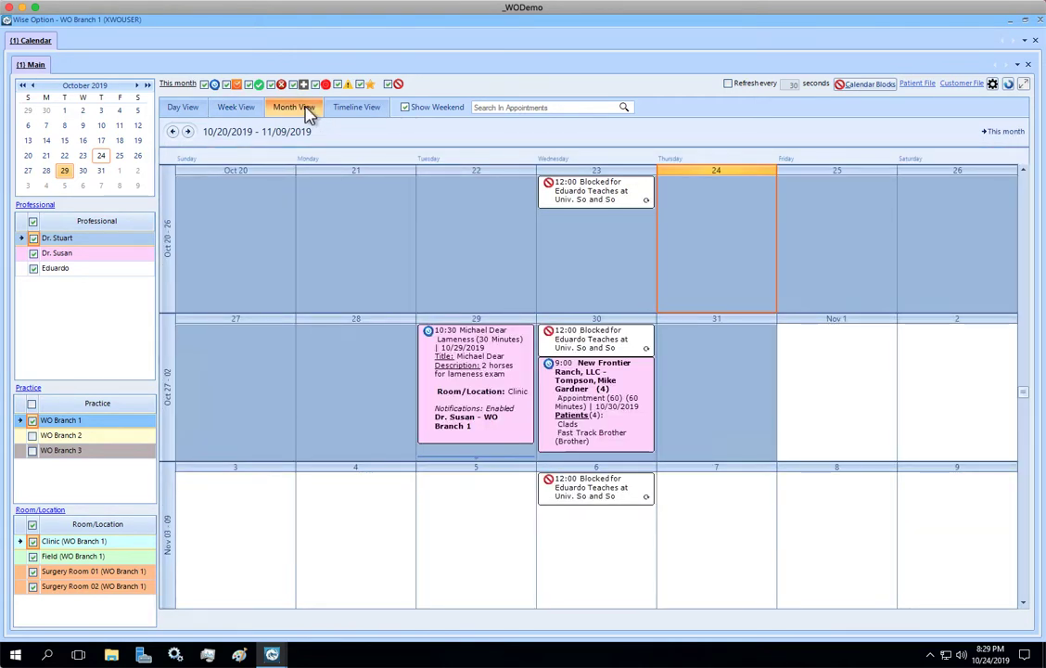
- Show October 24–30, 2019 as a timeline, selecting the 27 and then 28 October columns
left_click(348, 113)
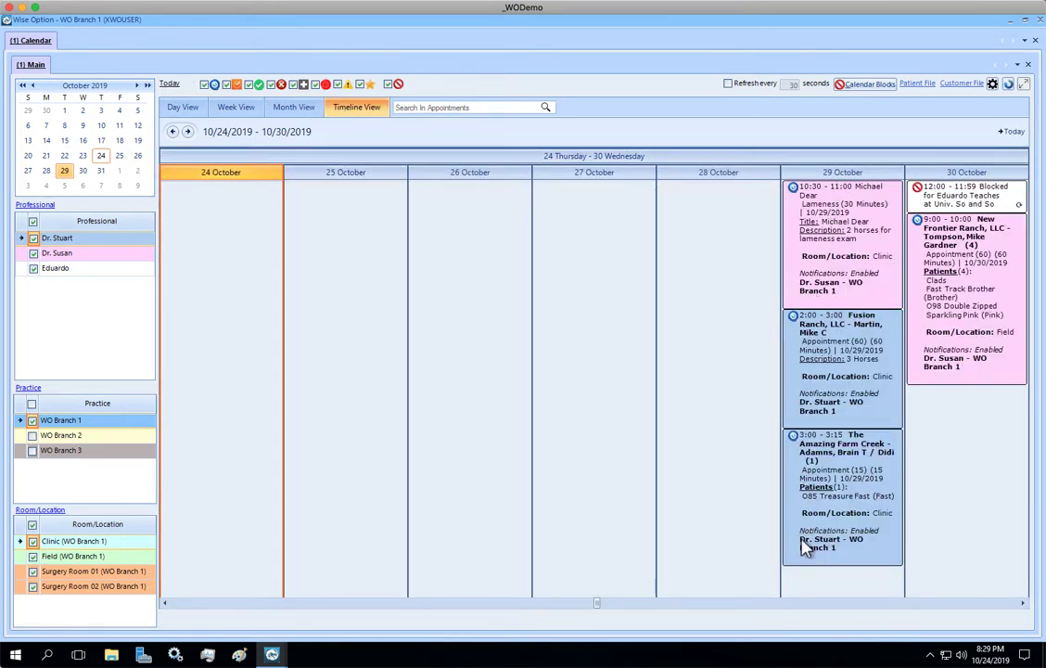
left_click(650, 424)
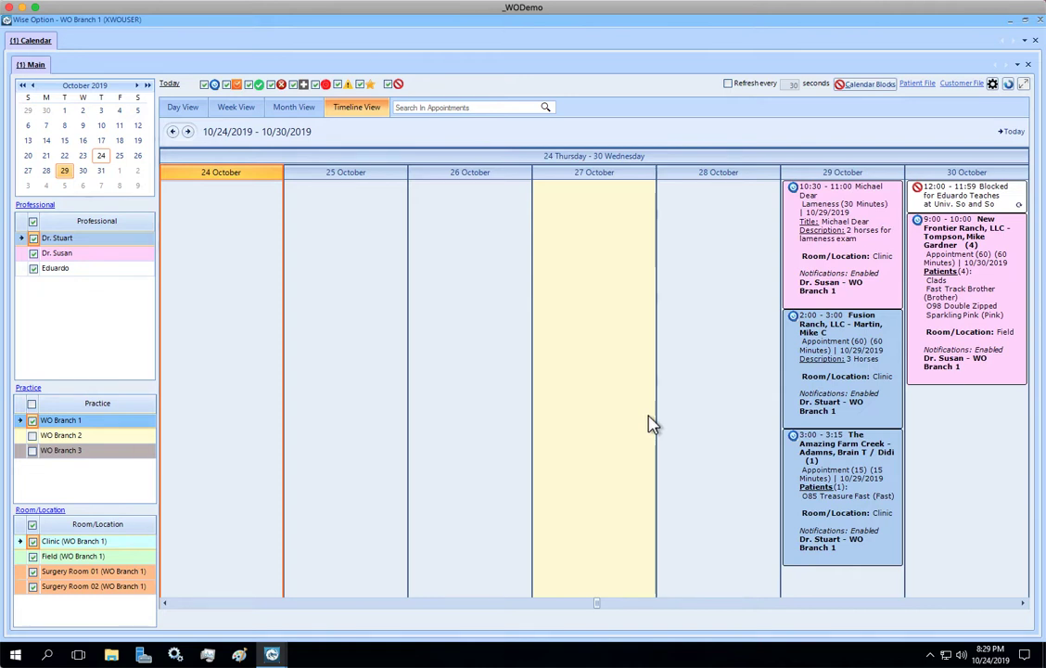
left_click(679, 402)
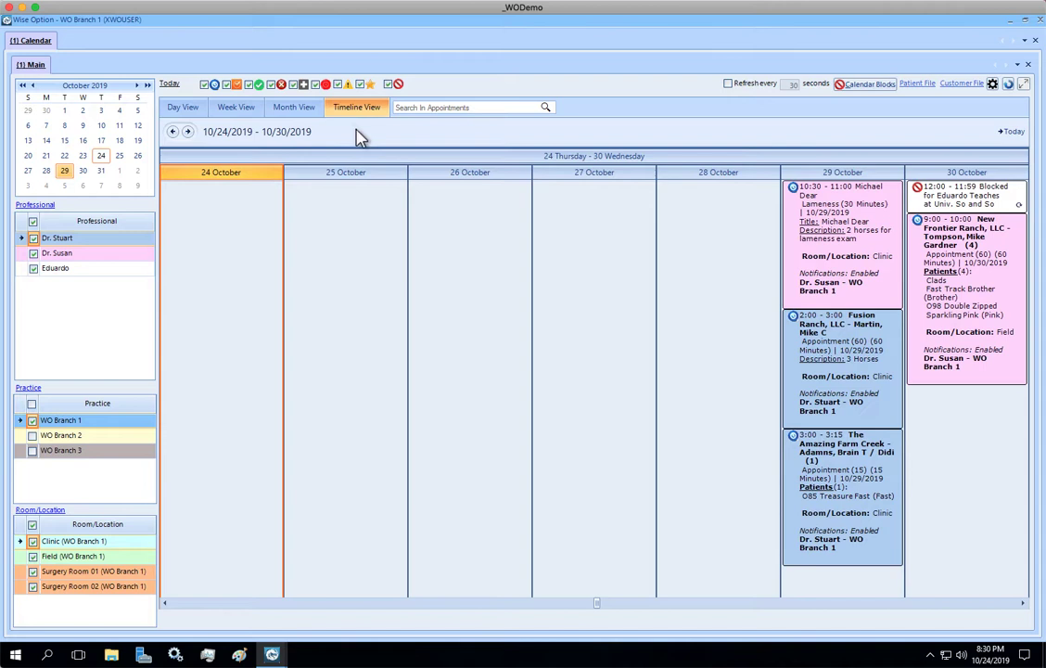
- Show October 24 as a single day split into Dr. Stuart, Dr. Susan and Eduardo columns
left_click(190, 110)
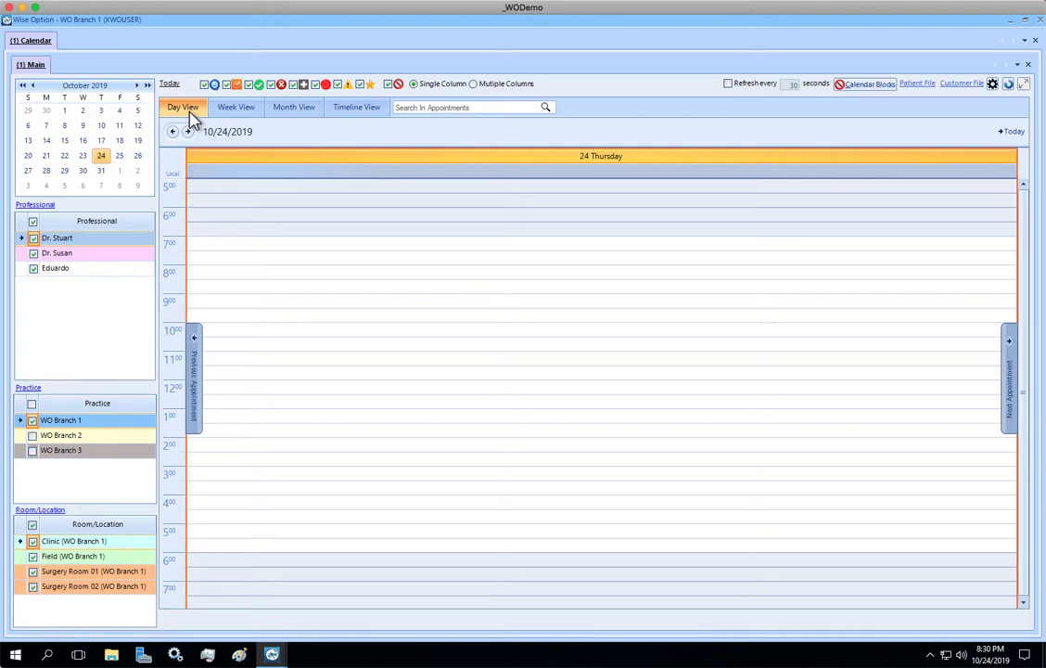
left_click(472, 84)
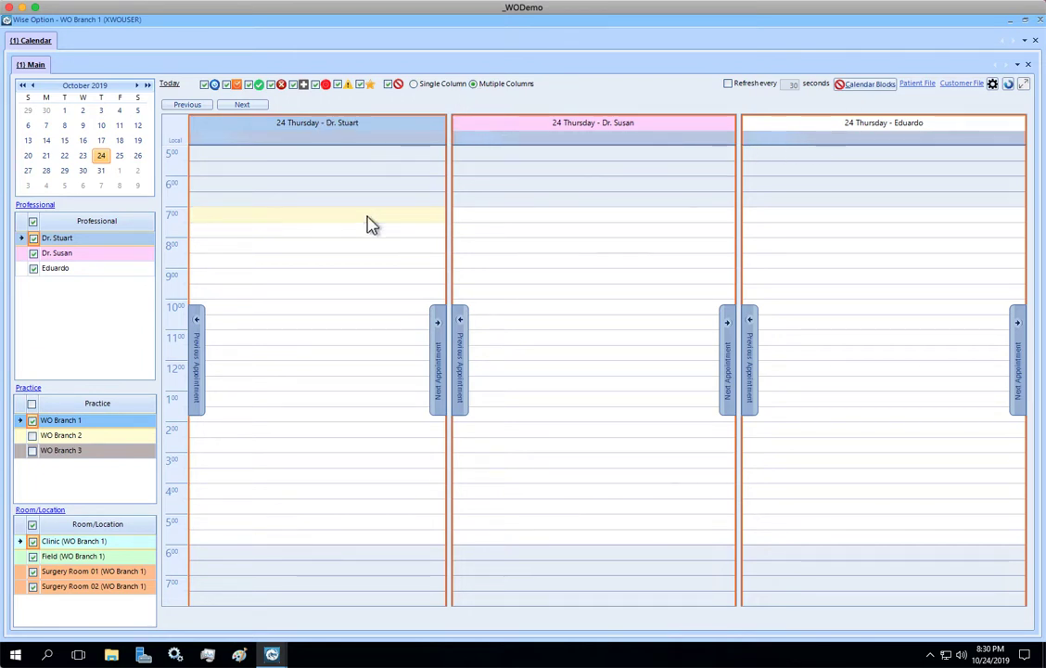
- Jump via the mini calendar to 30 October, then to Tuesday 29 October
left_click(83, 175)
left_click(65, 174)
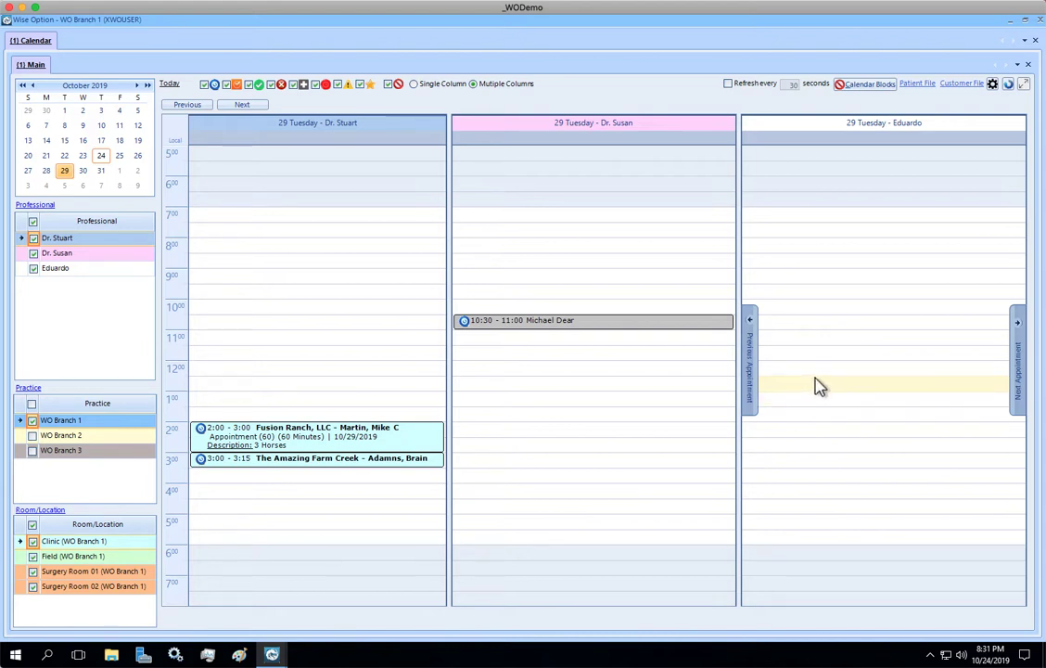
left_click(248, 107)
left_click(249, 107)
left_click(249, 107)
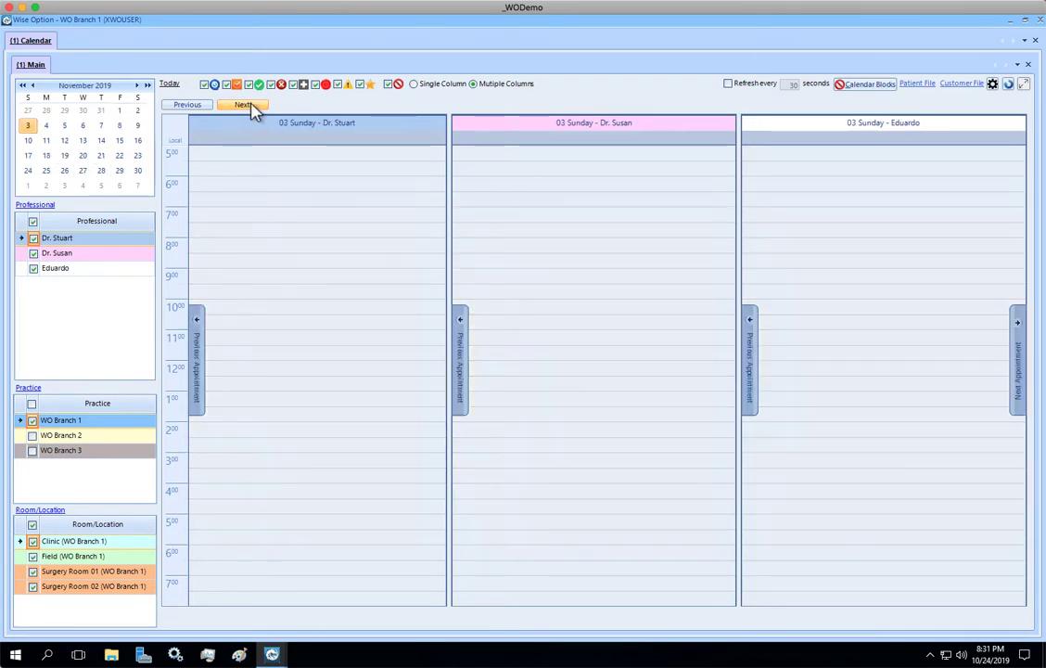
left_click(137, 85)
left_click(101, 140)
left_click(64, 155)
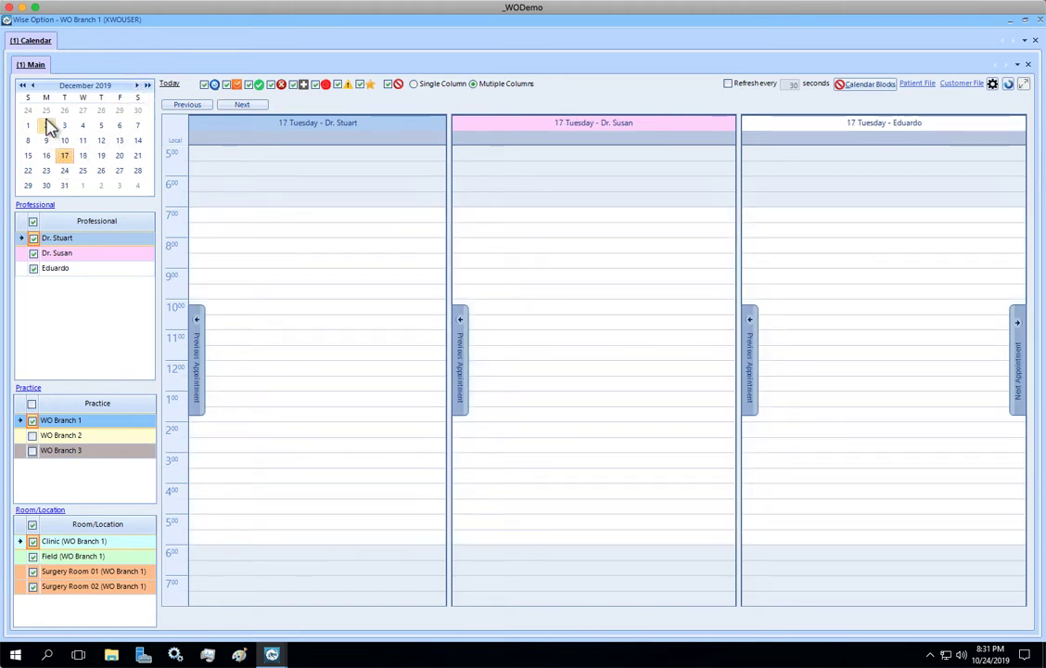
left_click(46, 125)
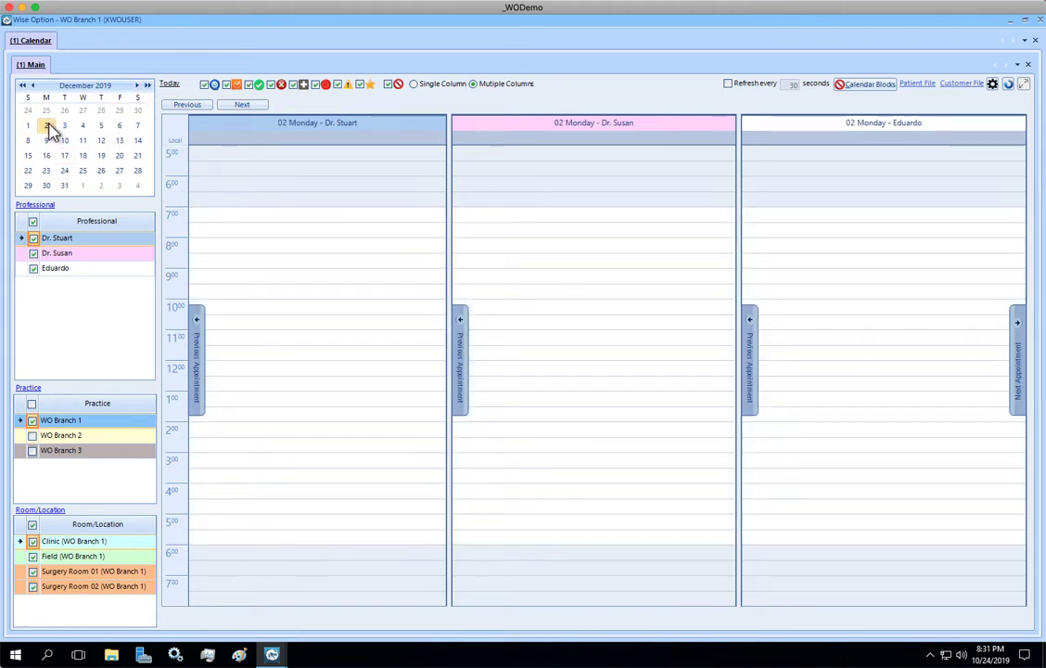
left_click(169, 88)
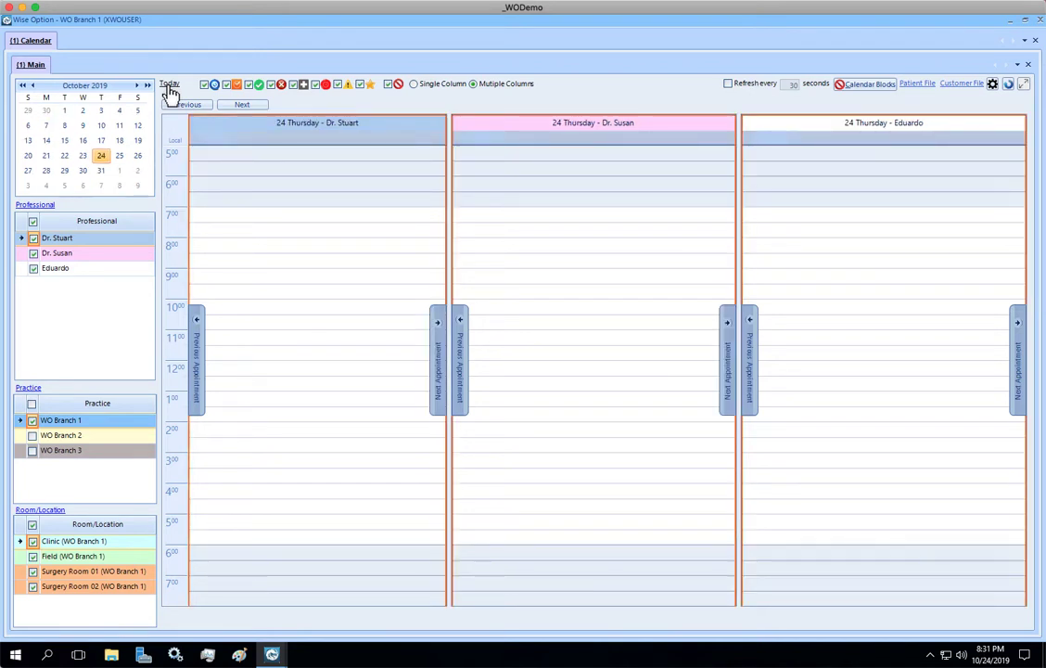
left_click(64, 170)
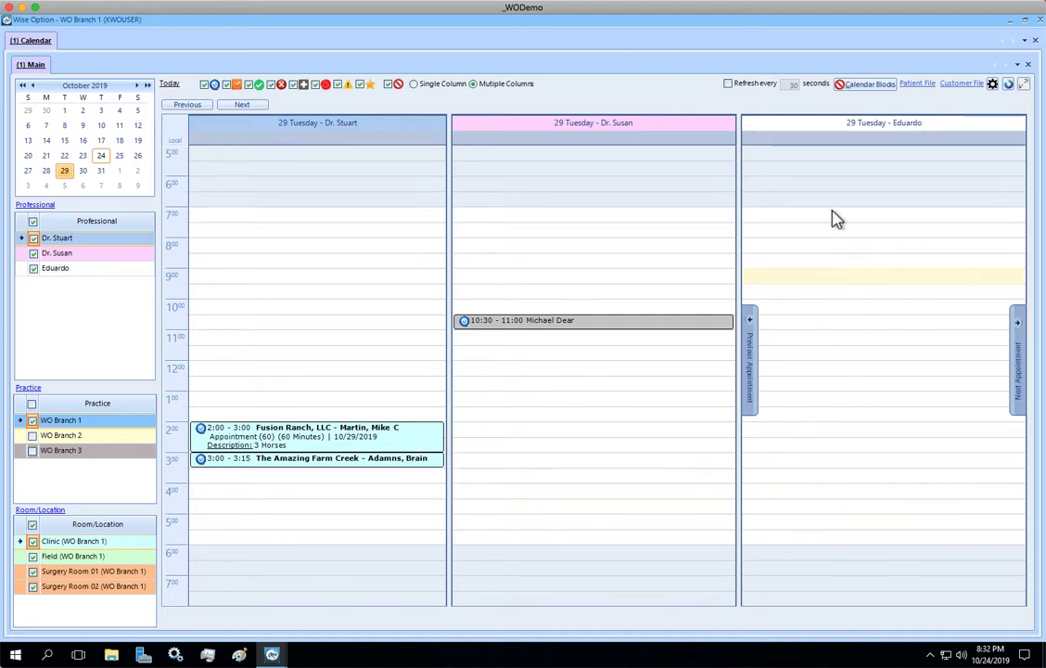
- Toggle October 29 between single and multiple columns, ending on one combined column
left_click(414, 83)
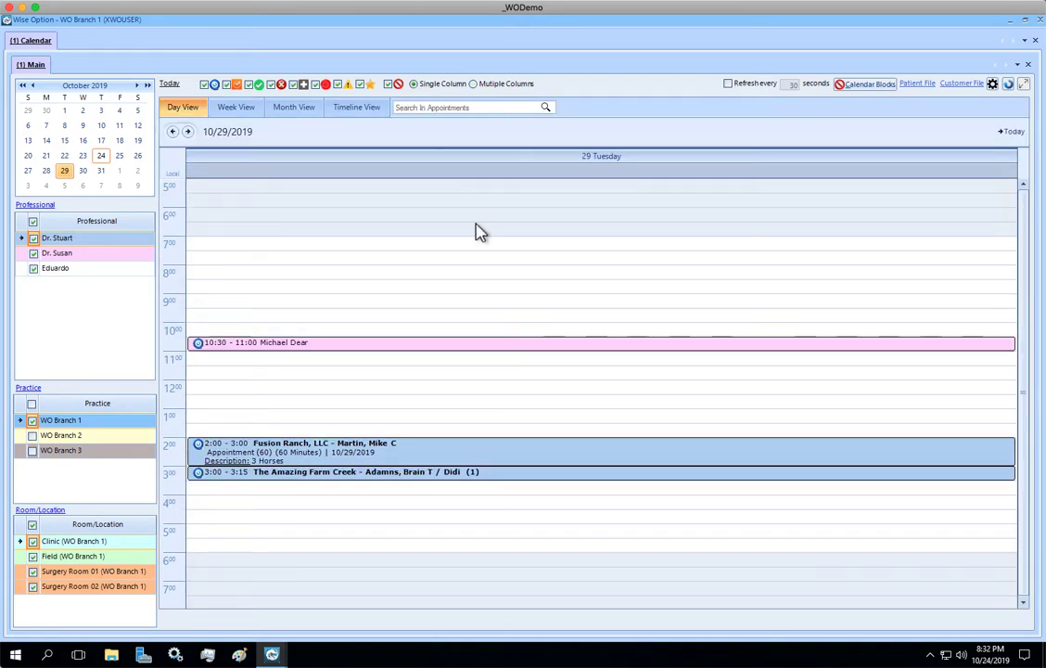
left_click(473, 85)
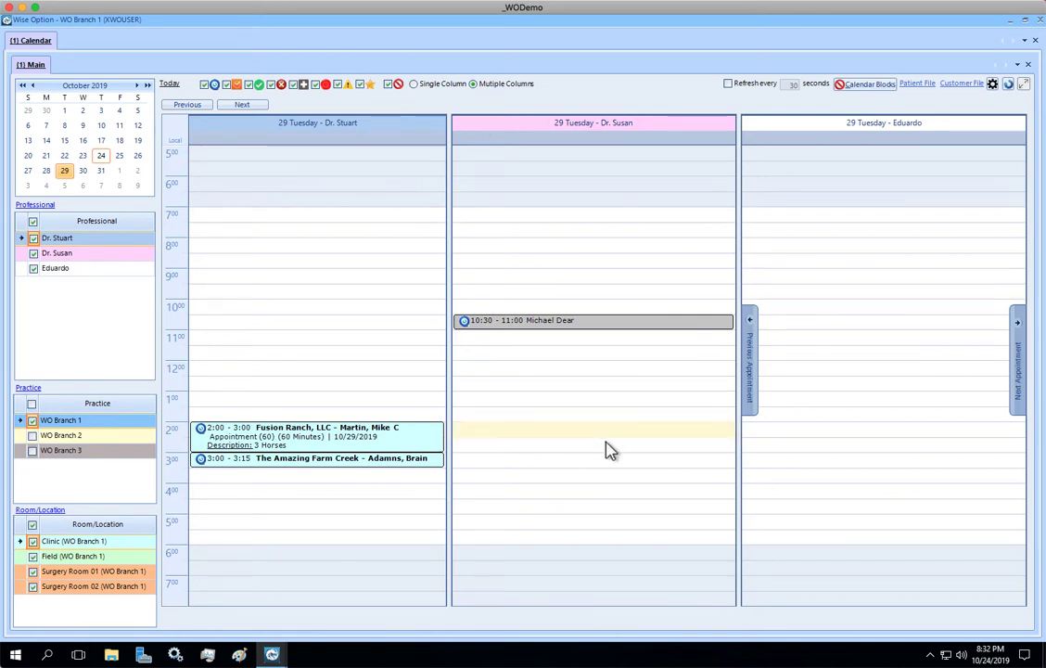
left_click(413, 85)
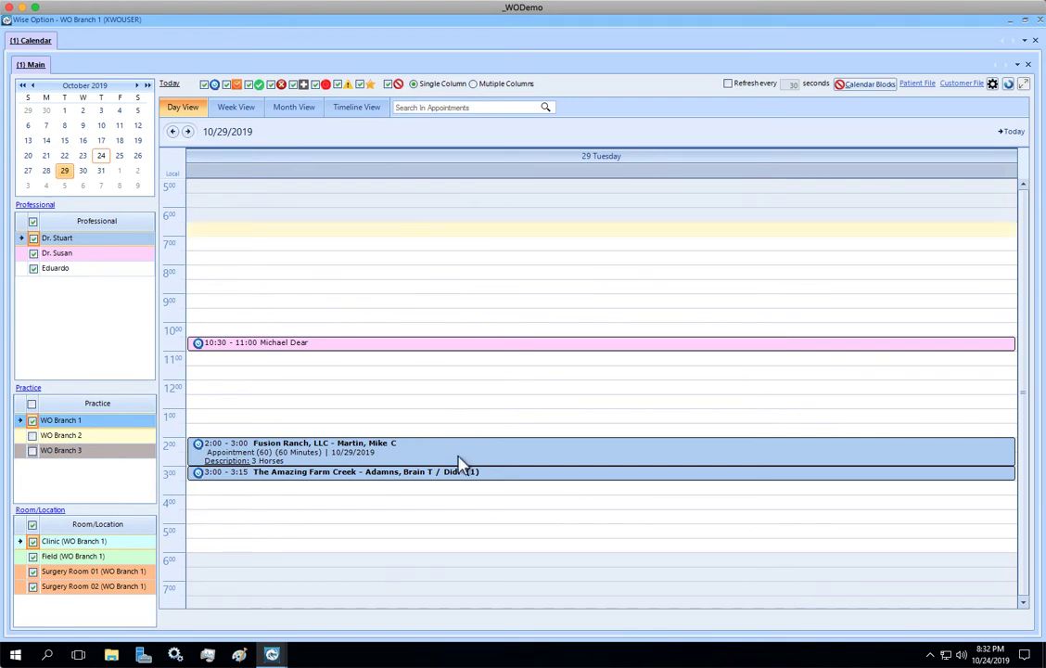